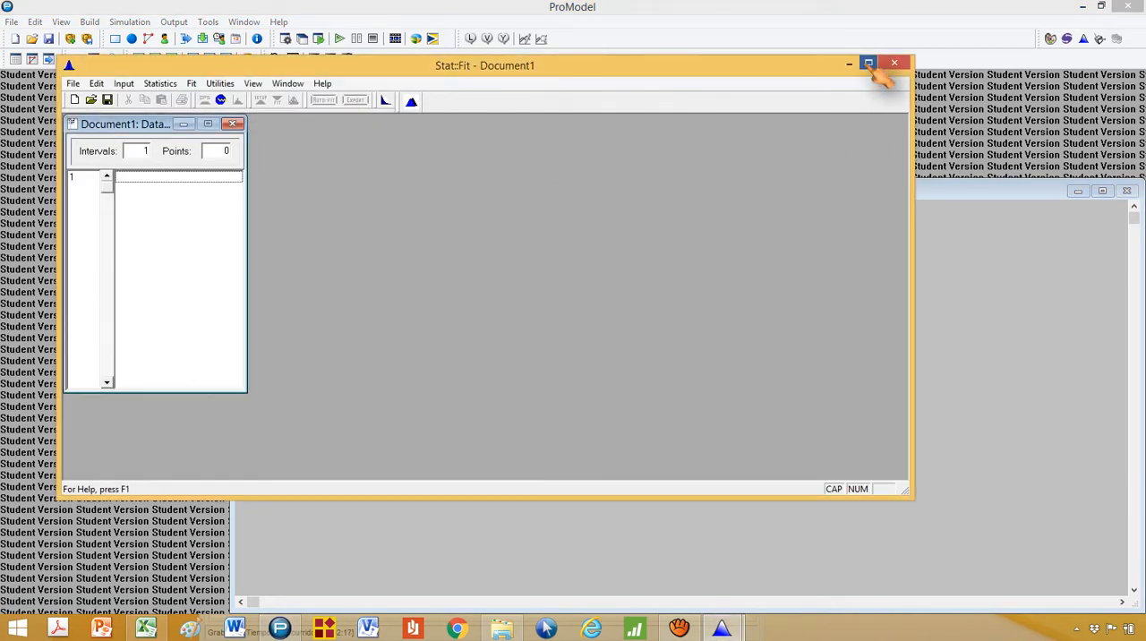
Maximize the Stat::Fit window, switch to the Excel workbook and copy the volume data in cells C16 to C65
left_click(870, 64)
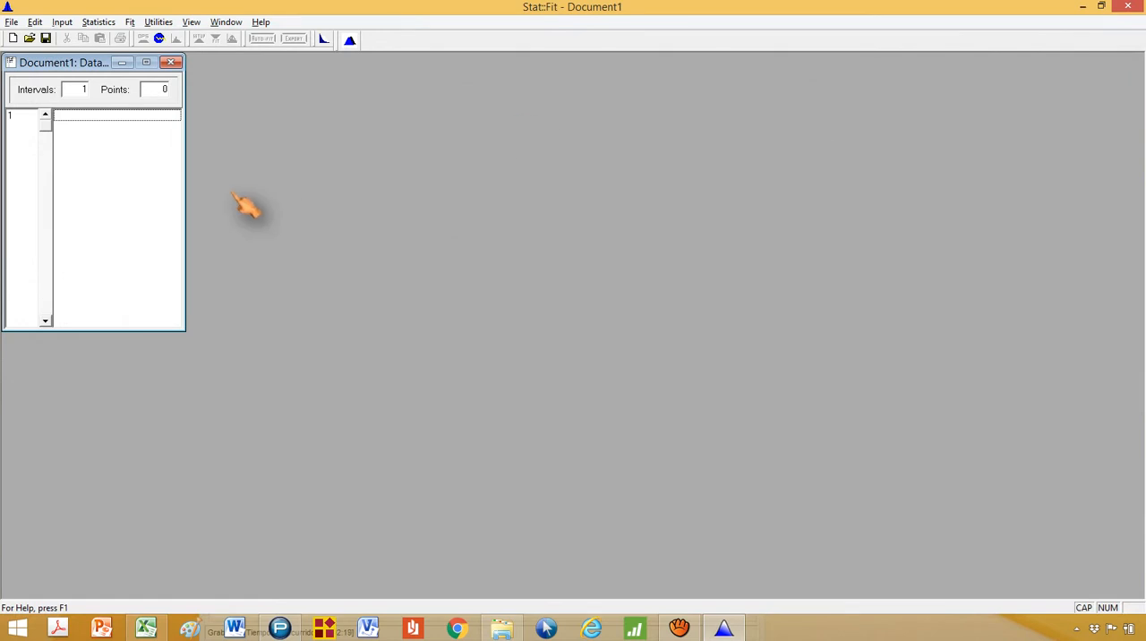
key("alt+Tab")
key("alt+Tab")
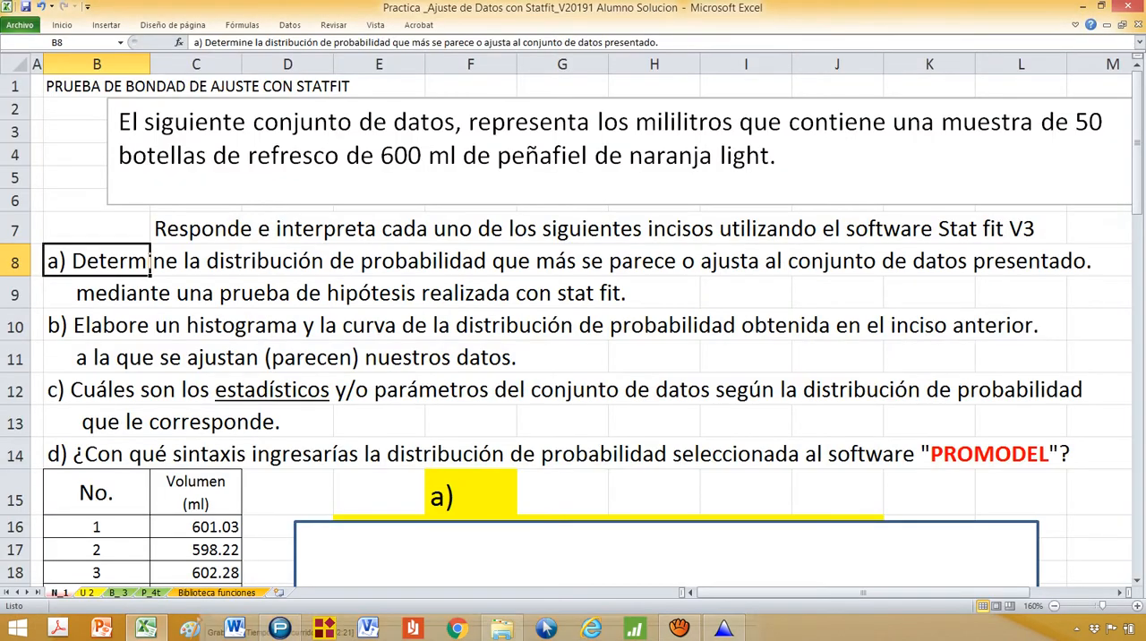
key("ctrl+shift+Down")
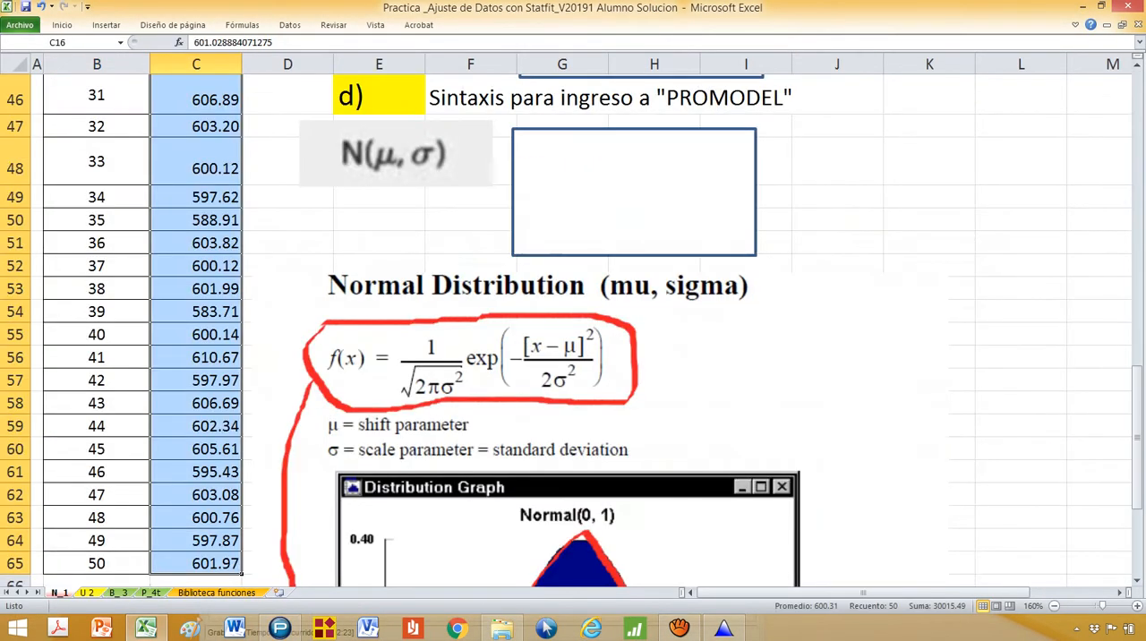
scroll(214, 430, "up", 13)
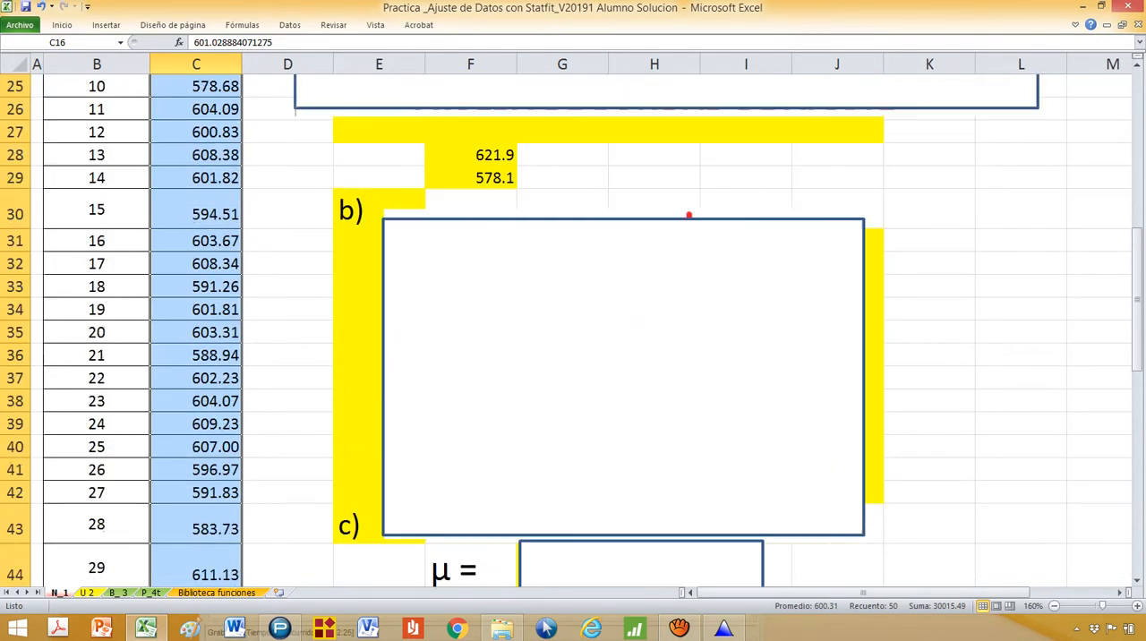
right_click(191, 443)
left_click(226, 211)
Switch to Stat::Fit and paste the copied volumes into the data table starting at row 1, checking the number of points
key("alt+Tab")
left_click(99, 122)
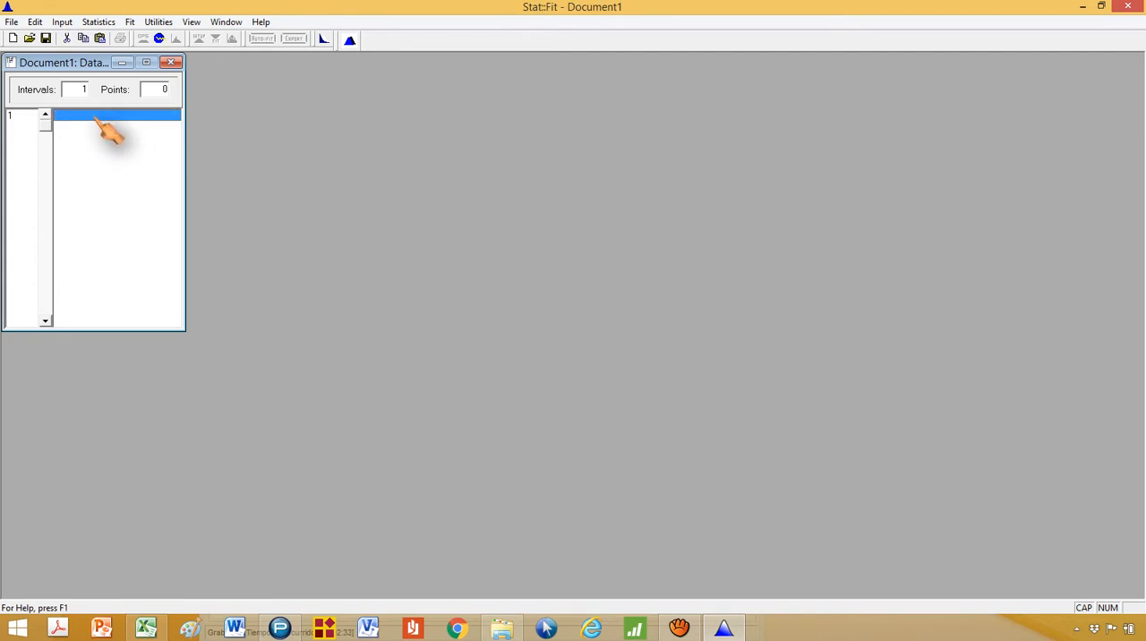
right_click(97, 120)
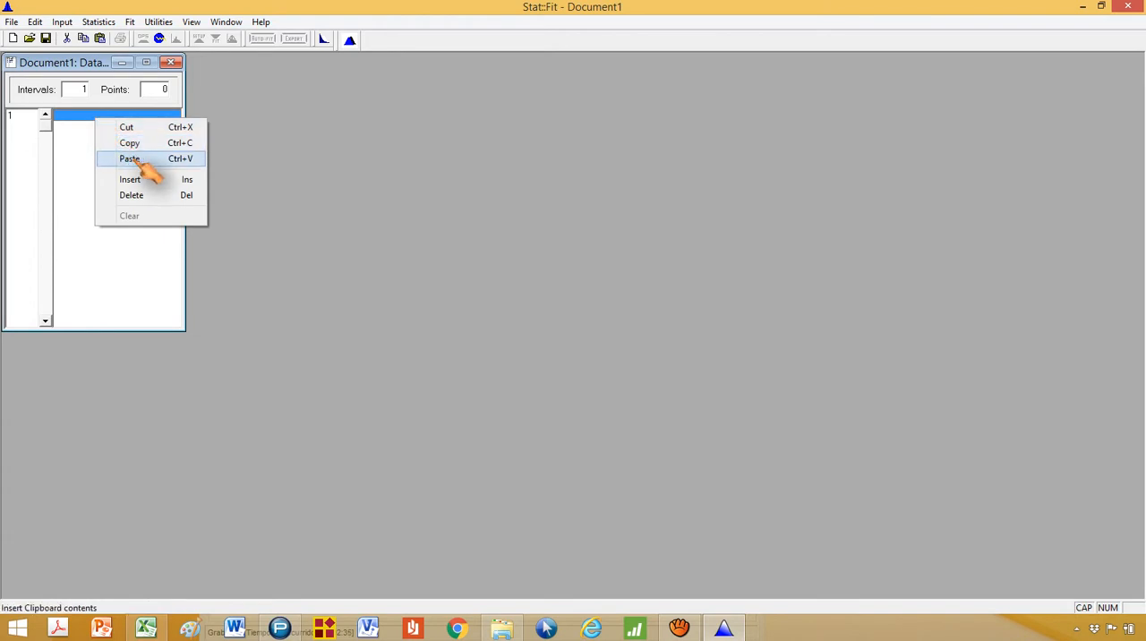
left_click(198, 161)
double_click(162, 90)
double_click(162, 90)
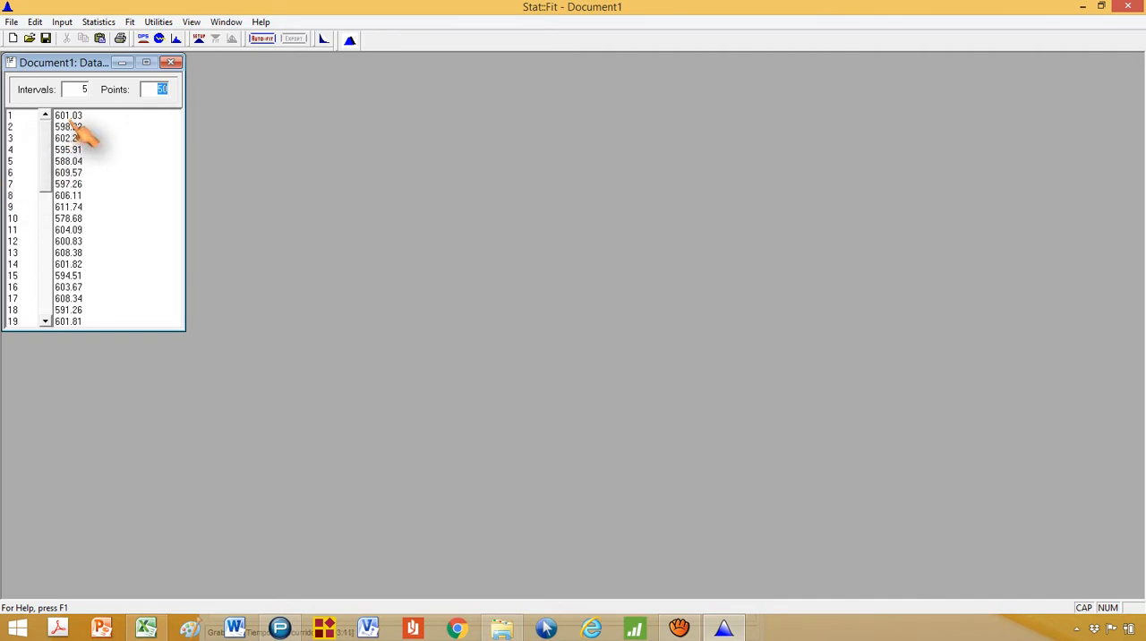
Highlight question a) in rows 8 and 9 of the Excel sheet and return to Stat::Fit
key("alt+Tab")
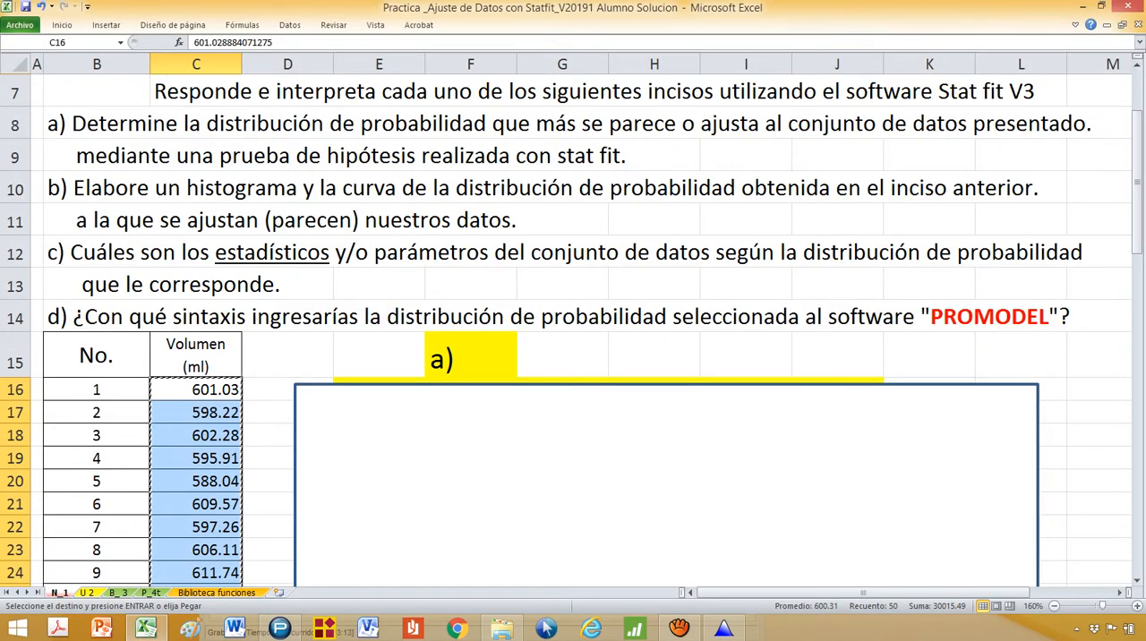
left_click_drag(15, 125, 15, 155)
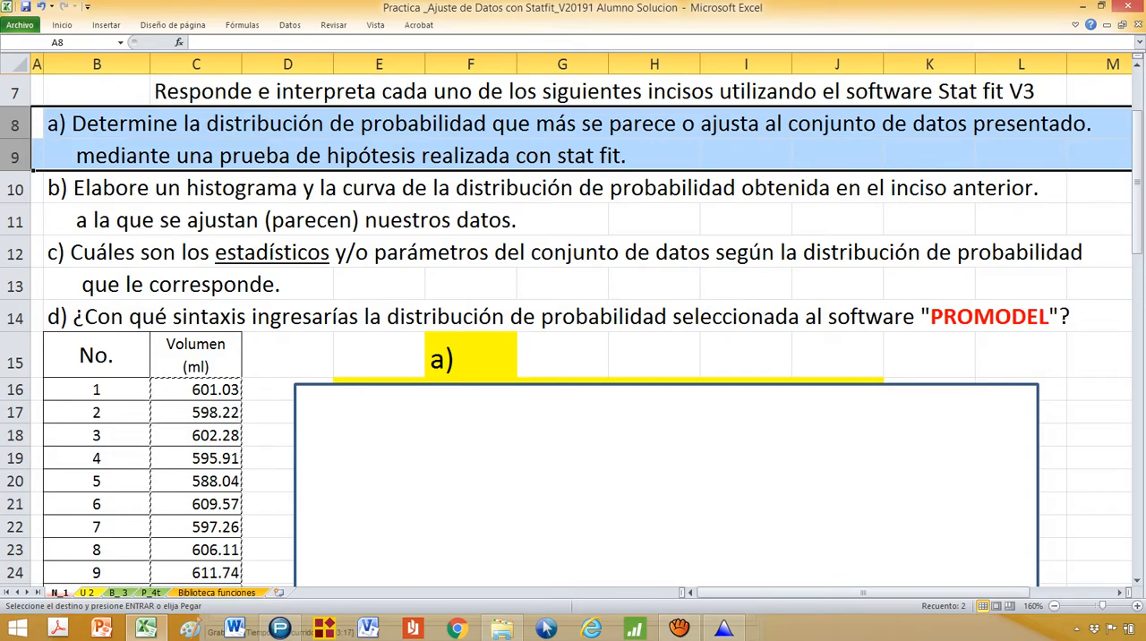
key("alt+Tab")
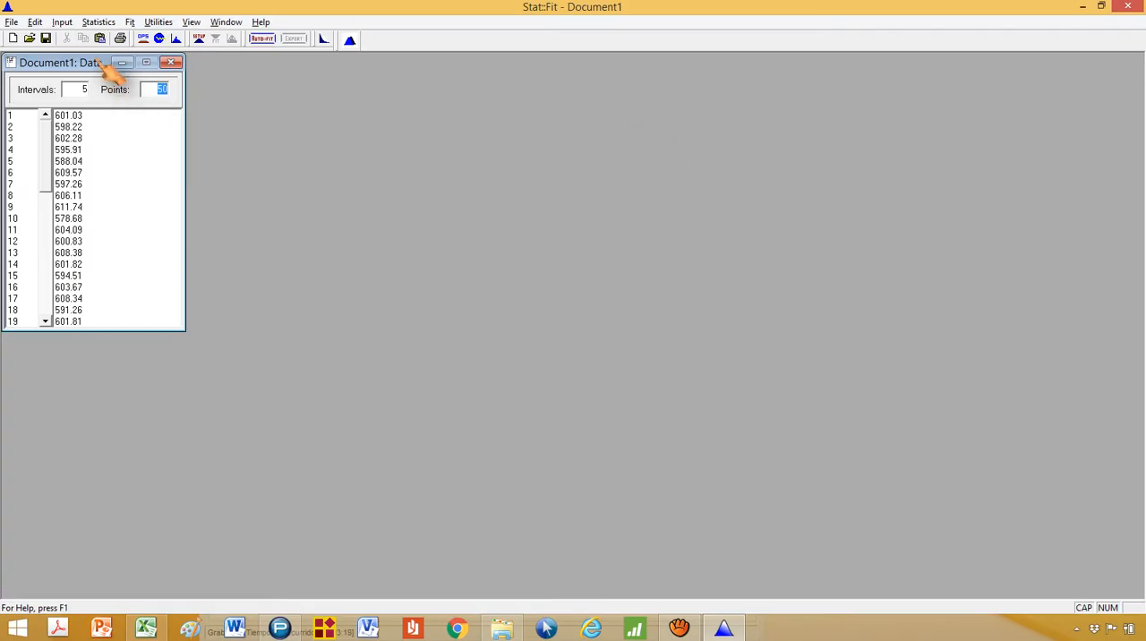
Run Auto::Fit on the data with unbounded continuous distributions and widen the results window to show the acceptance column
left_click(132, 24)
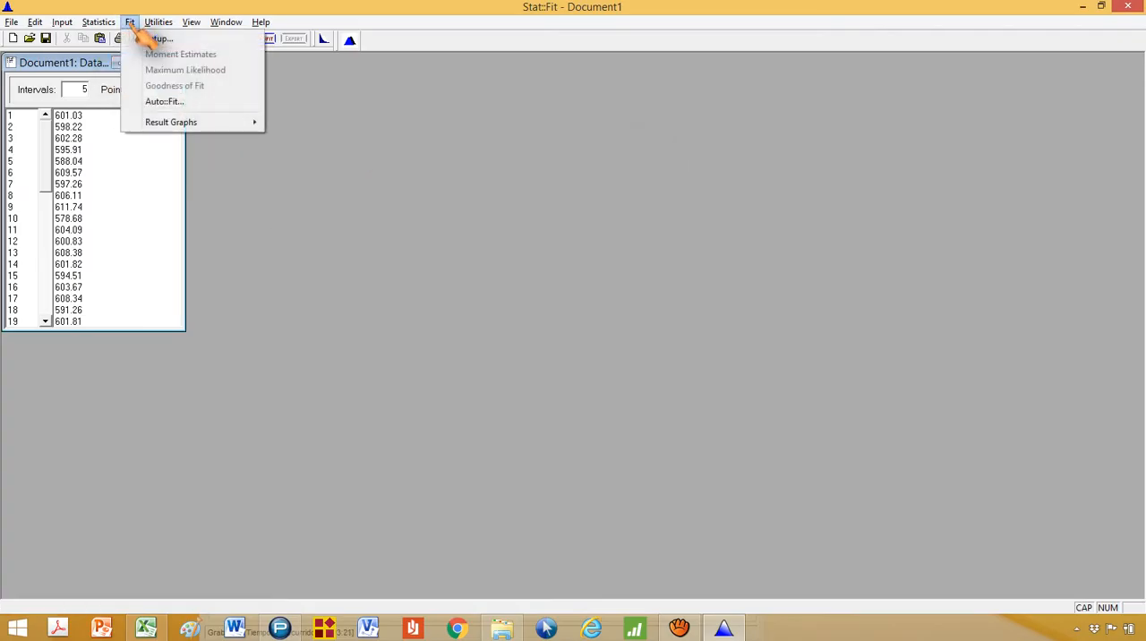
left_click(206, 105)
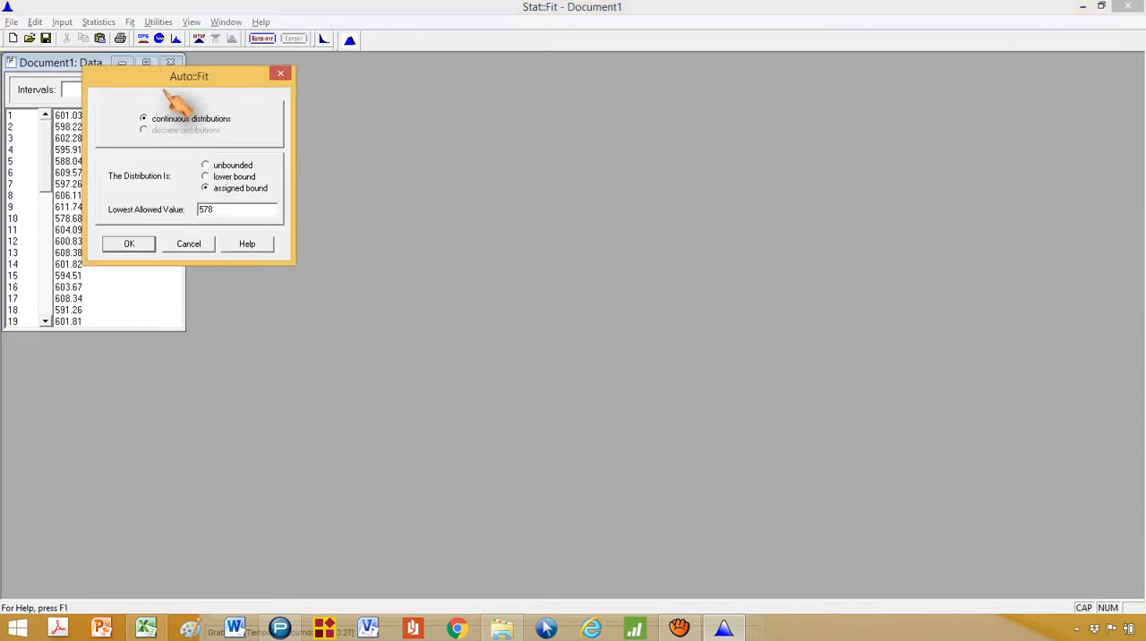
left_click_drag(250, 78, 412, 139)
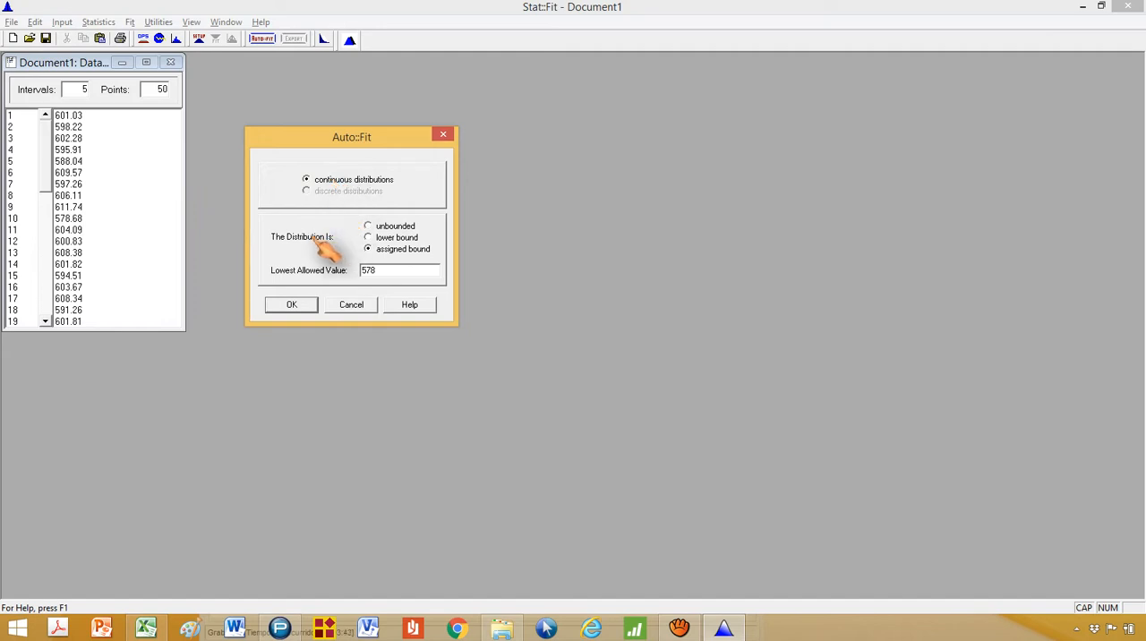
left_click(397, 227)
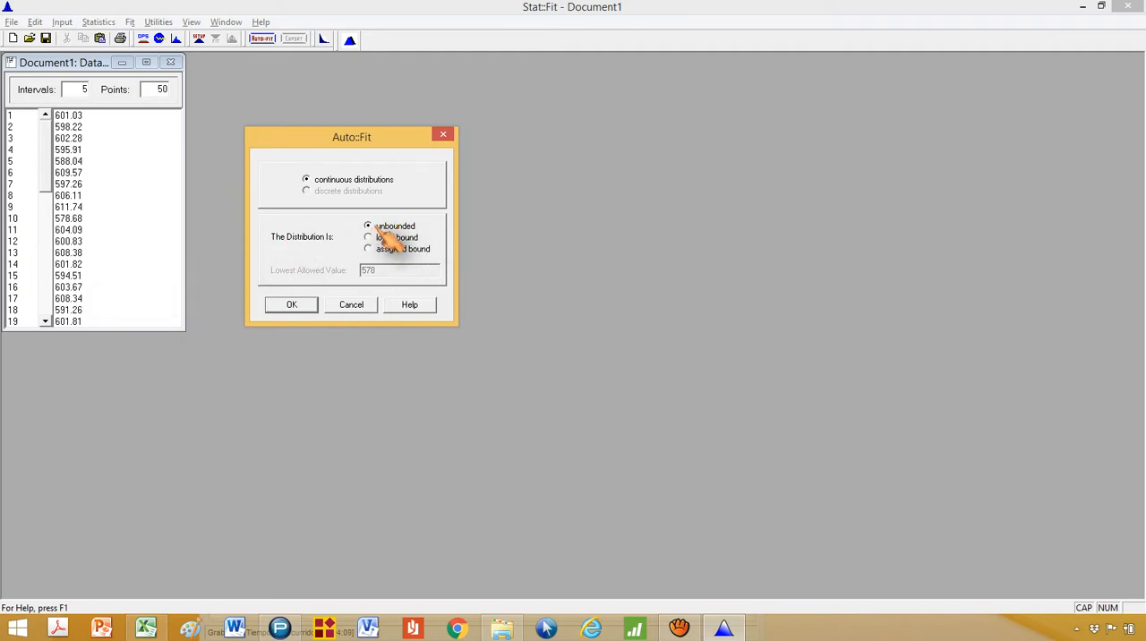
left_click(293, 305)
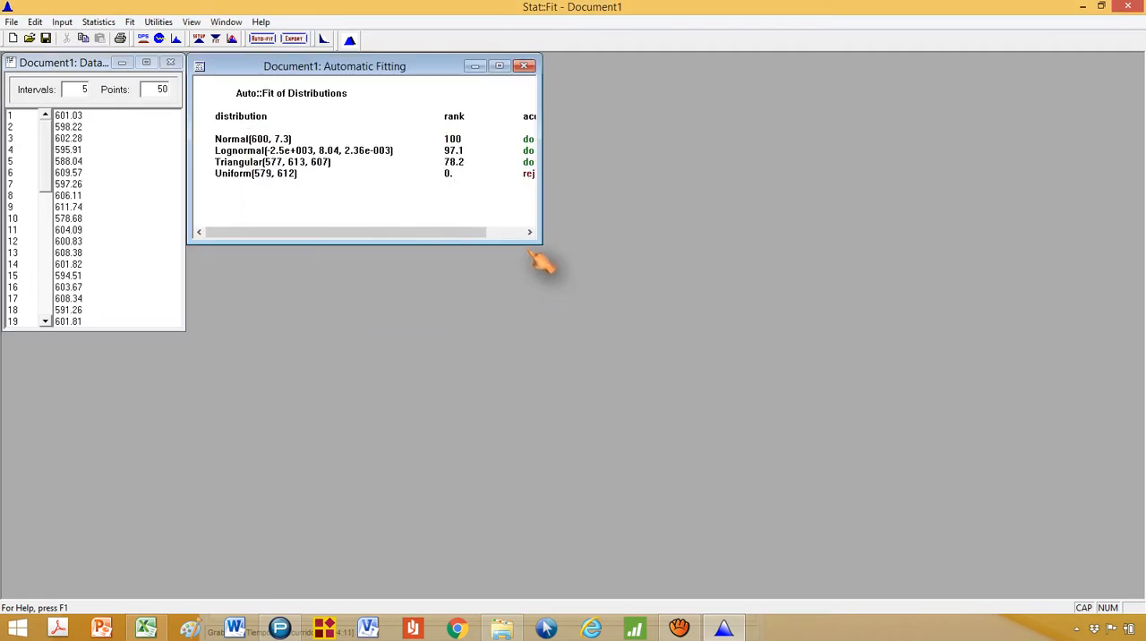
left_click_drag(546, 247, 736, 247)
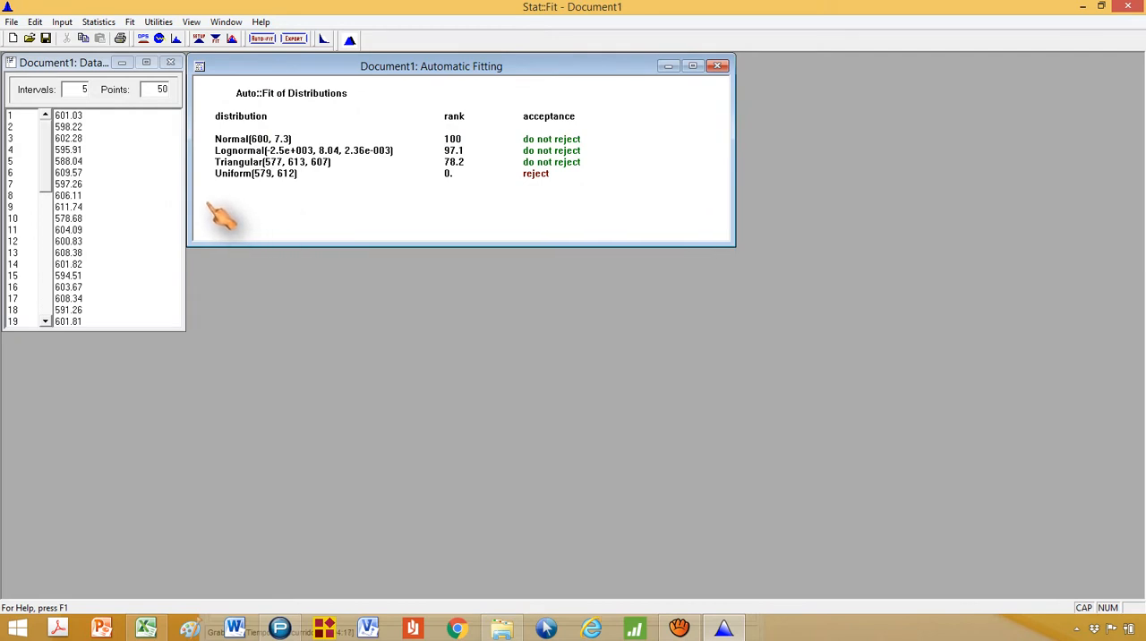
Examine the Automatic Fitting results for each distribution, viewing the comparison graph of the Triangular fit and closing it
left_click(224, 139)
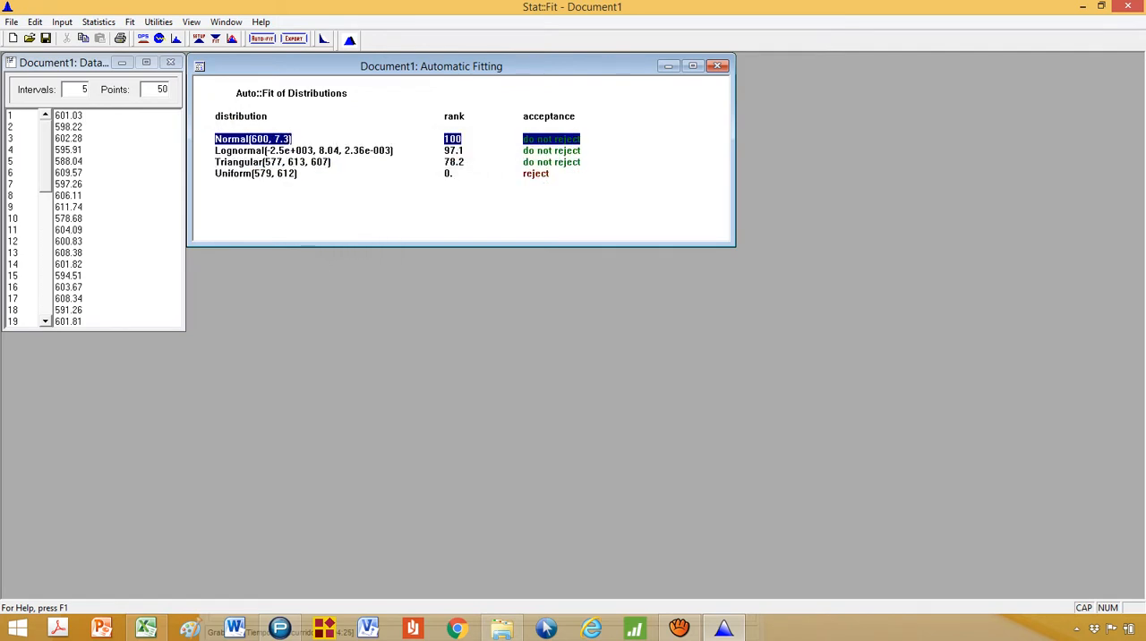
left_click(86, 120)
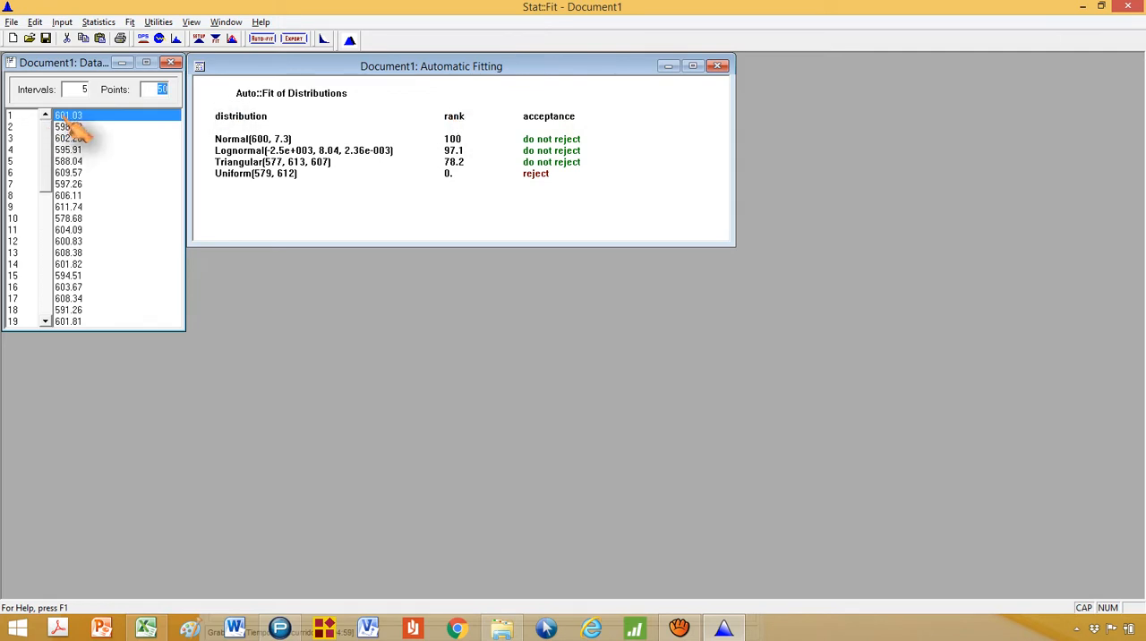
left_click(304, 150)
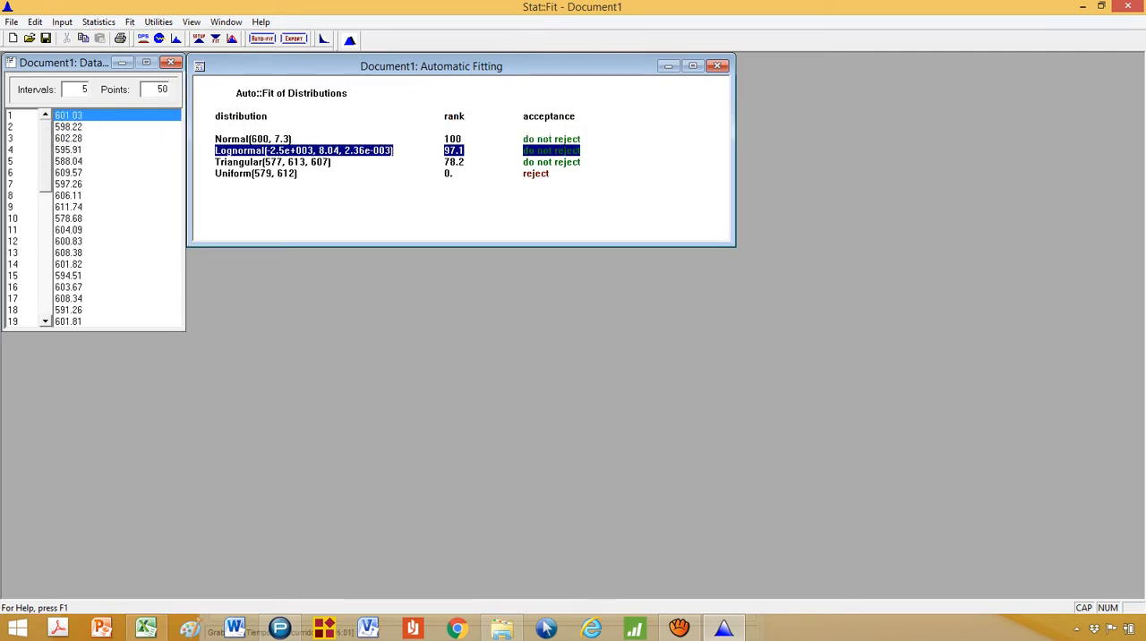
left_click(526, 155)
left_click(277, 162)
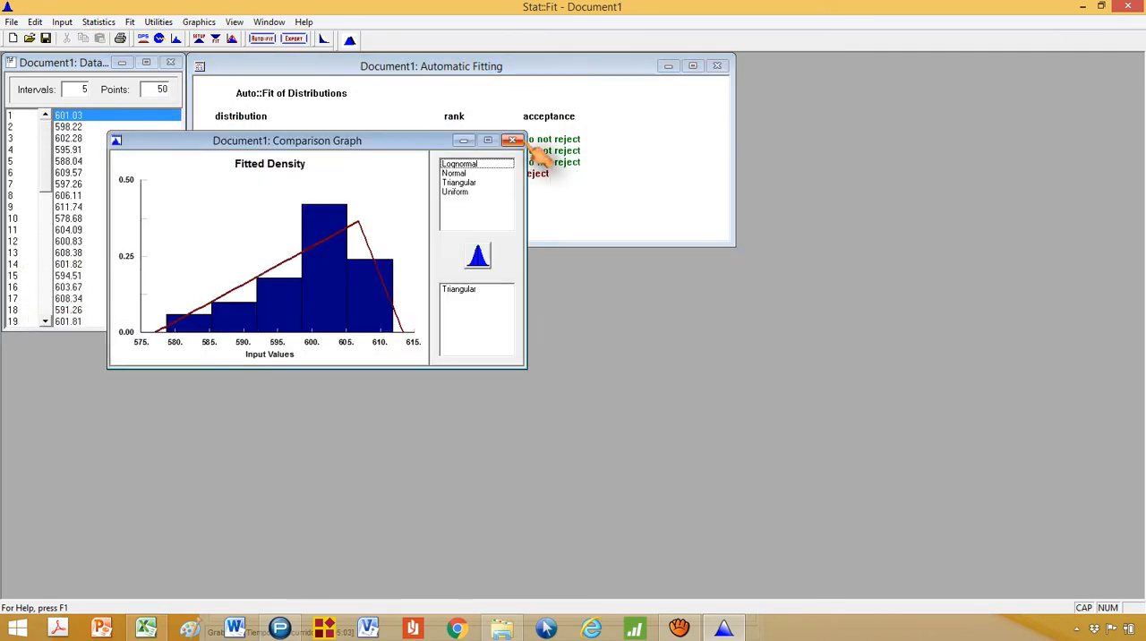
left_click(512, 140)
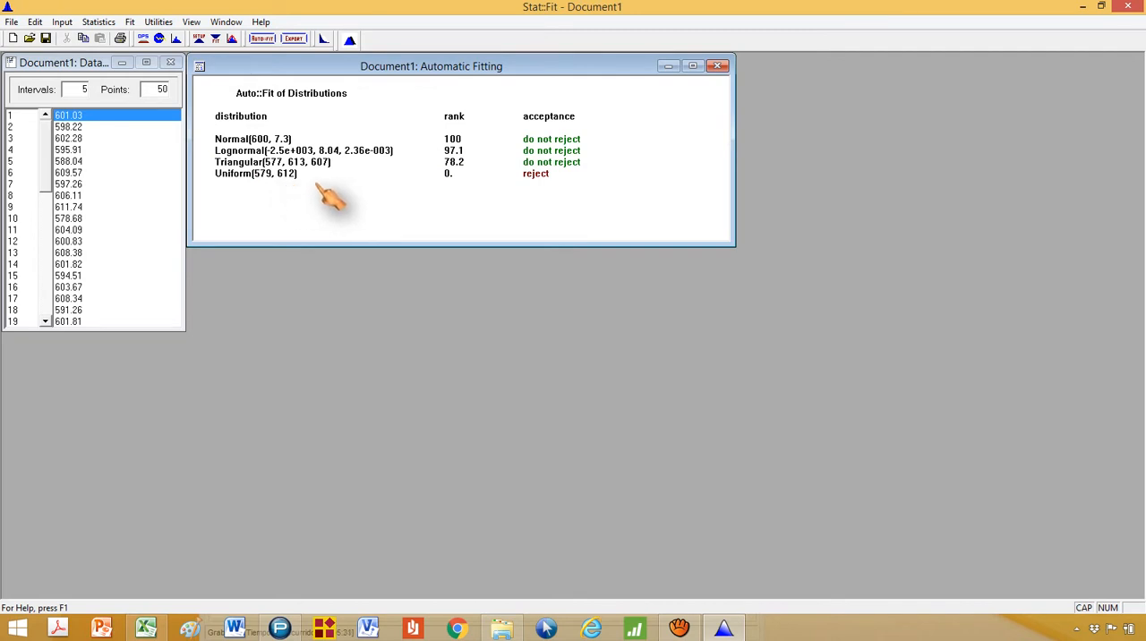
left_click(452, 173)
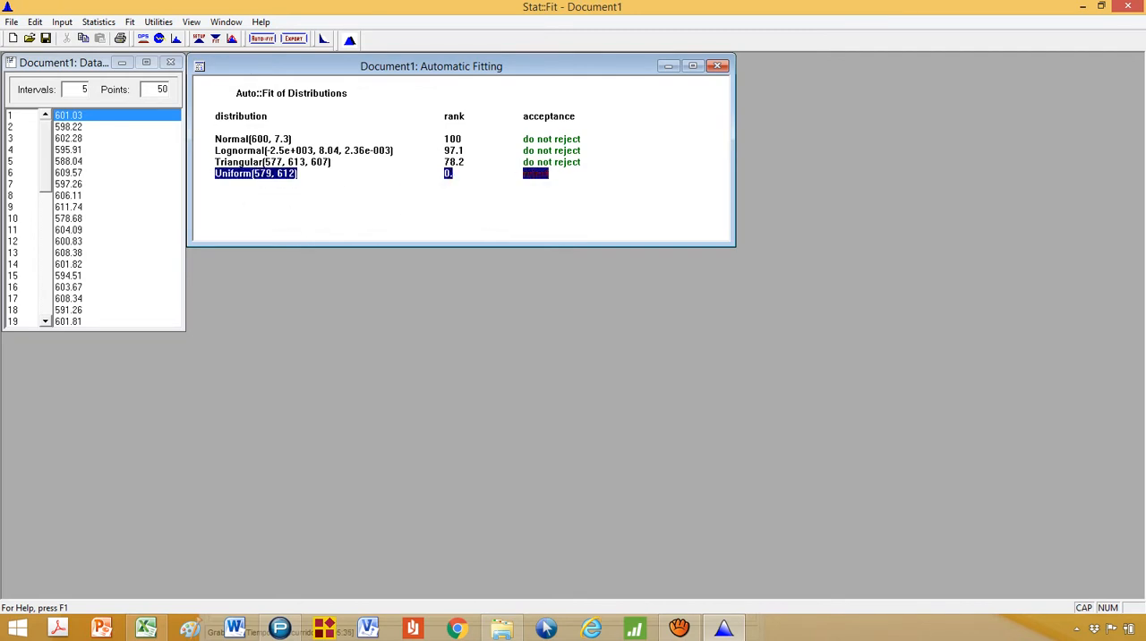
Switch to the Excel sheet, delete the blank rectangle covering answer a) and select the Auto::Fit results picture beneath it
key("alt+Tab")
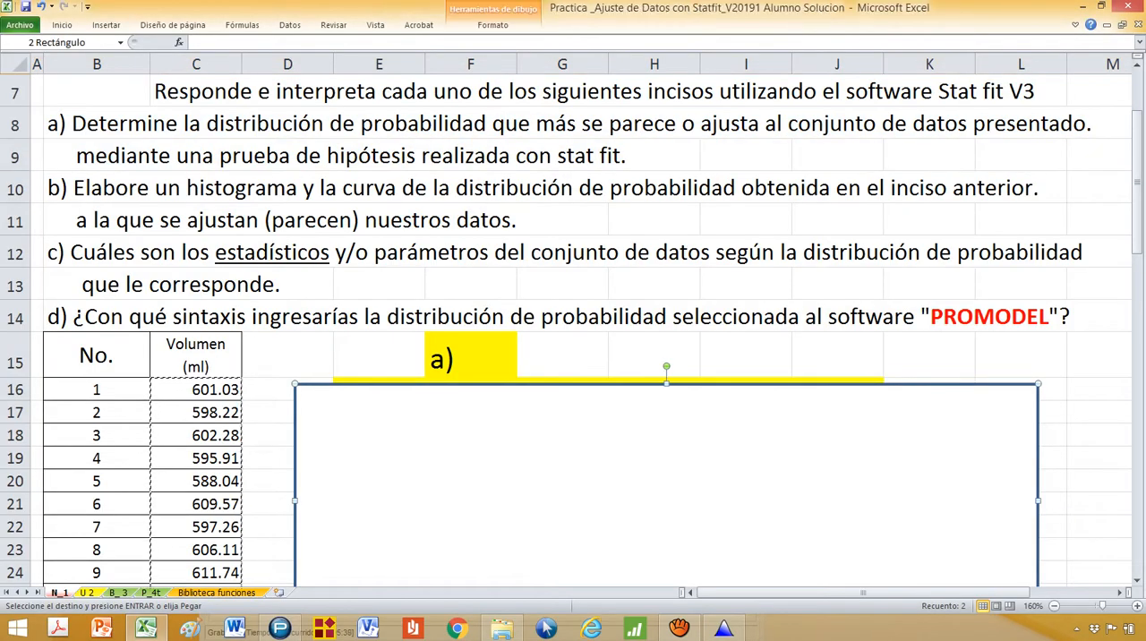
key("Delete")
scroll(651, 408, "down", 1)
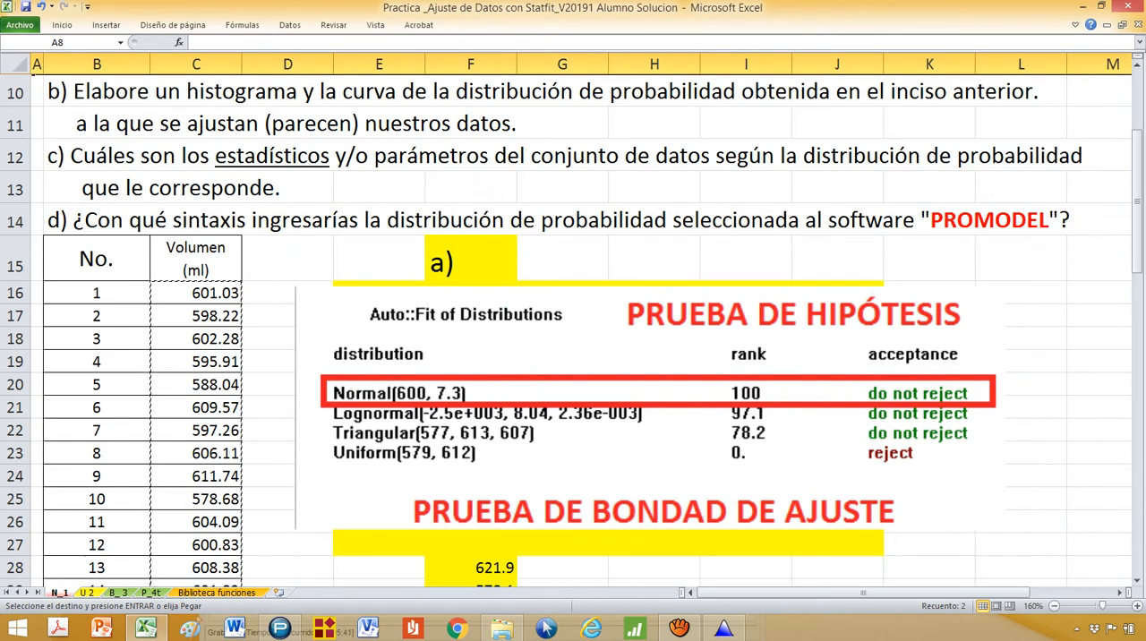
left_click(651, 430)
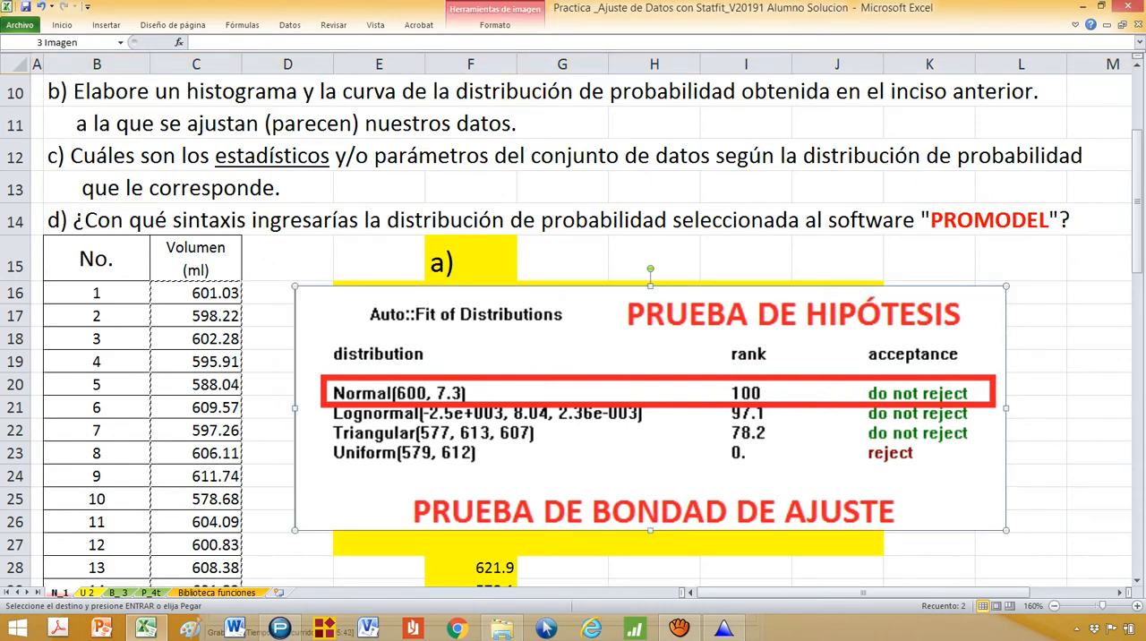